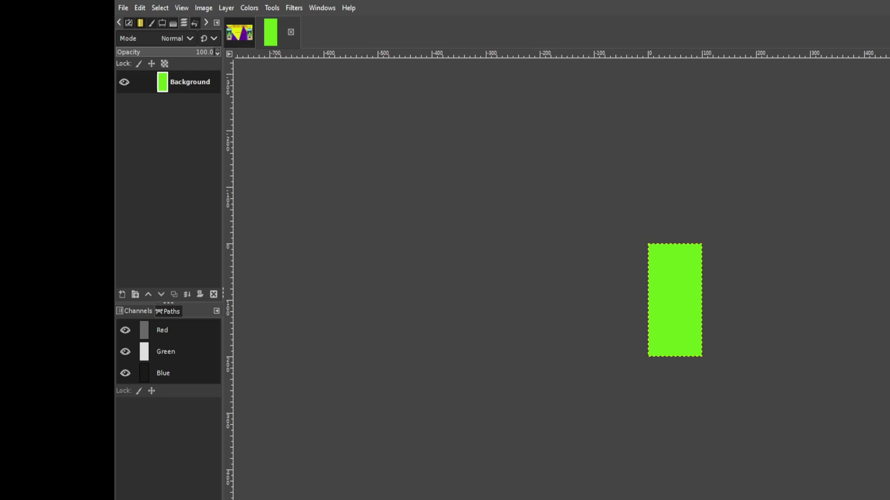
Replace the green background layer with the copied white pipe image, pasted as a layer
key("shift+ctrl+d")
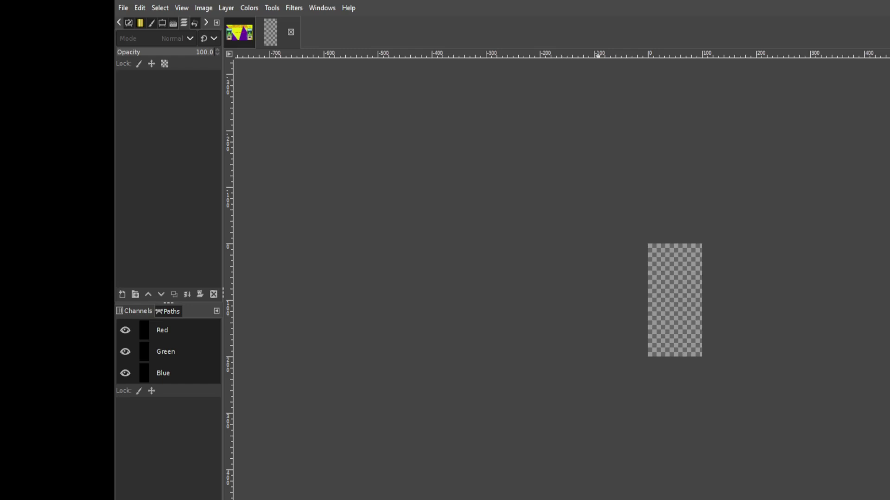
key("ctrl+v")
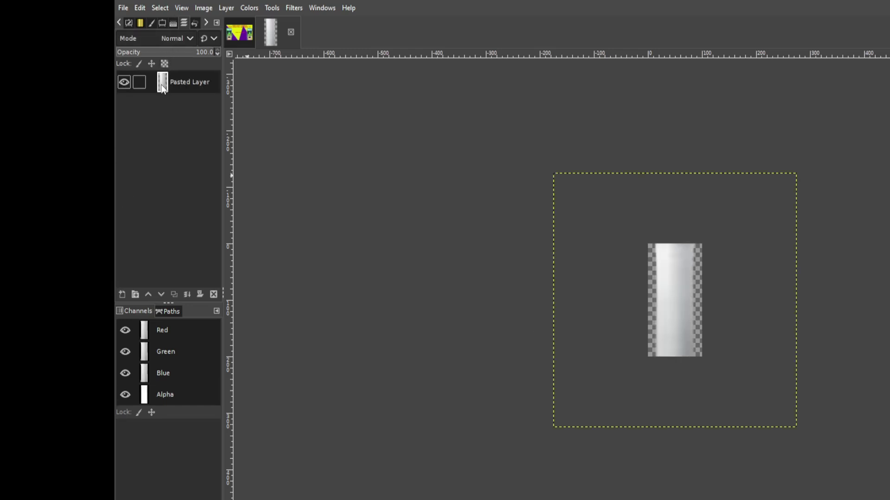
Scale and reposition the pasted pipe layer so the whole pipe fits within the canvas
key("shift+s")
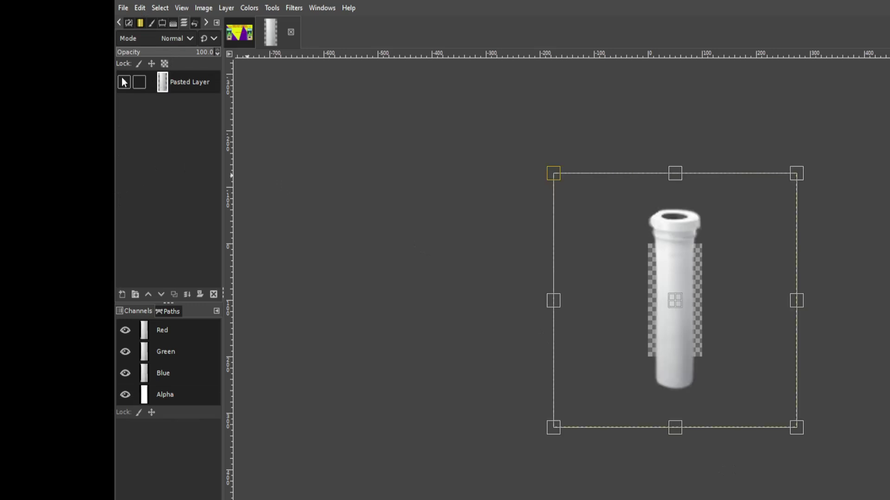
left_click(124, 82)
left_click_drag(658, 185, 663, 221)
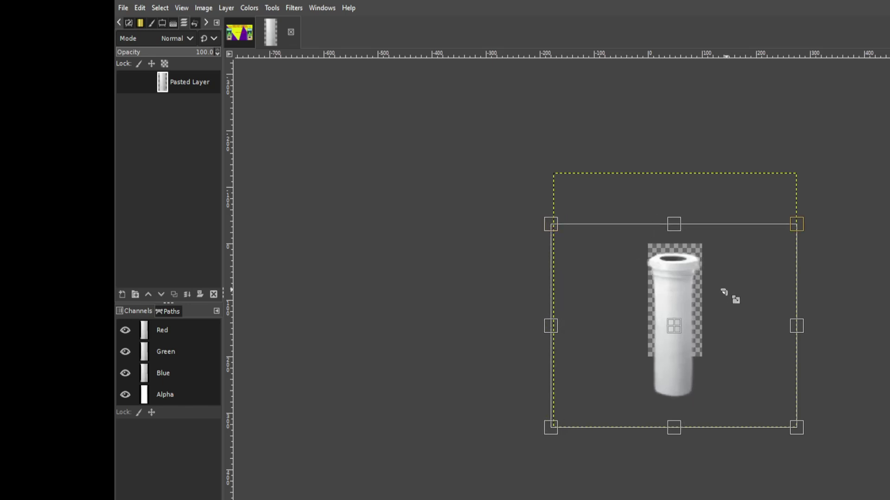
left_click_drag(731, 296, 739, 297)
left_click_drag(637, 310, 635, 311)
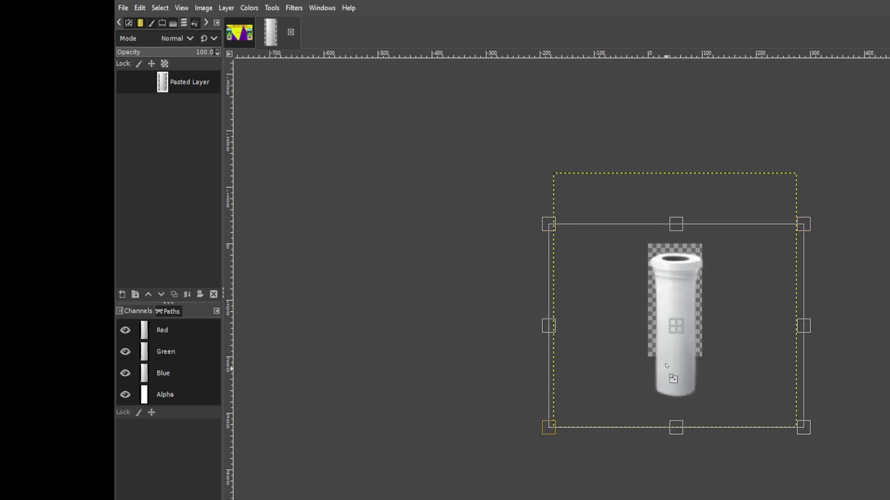
left_click_drag(675, 368, 670, 318)
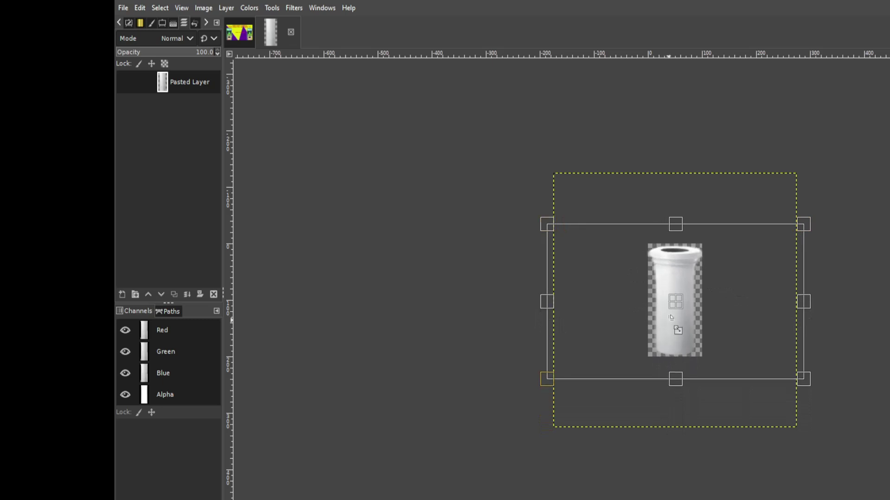
key("Return")
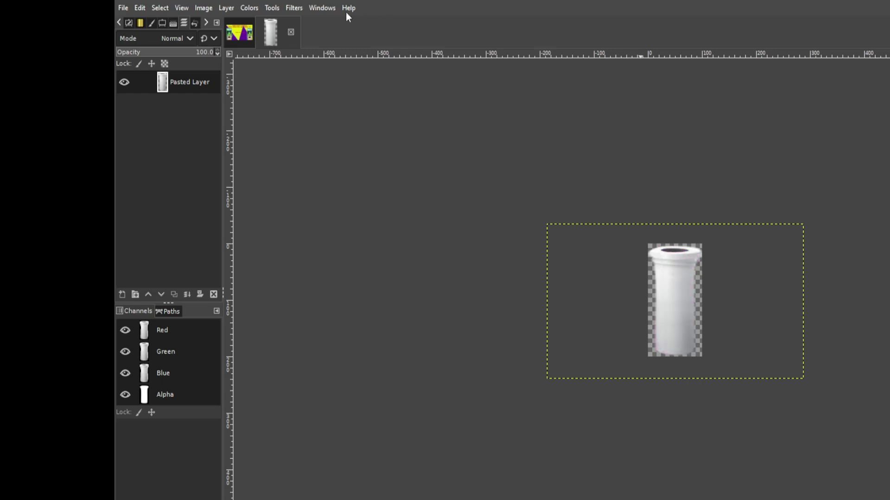
Try a colour adjustment that turns the pipe layer plain white, and undo it
left_click(249, 8)
left_click(814, 246)
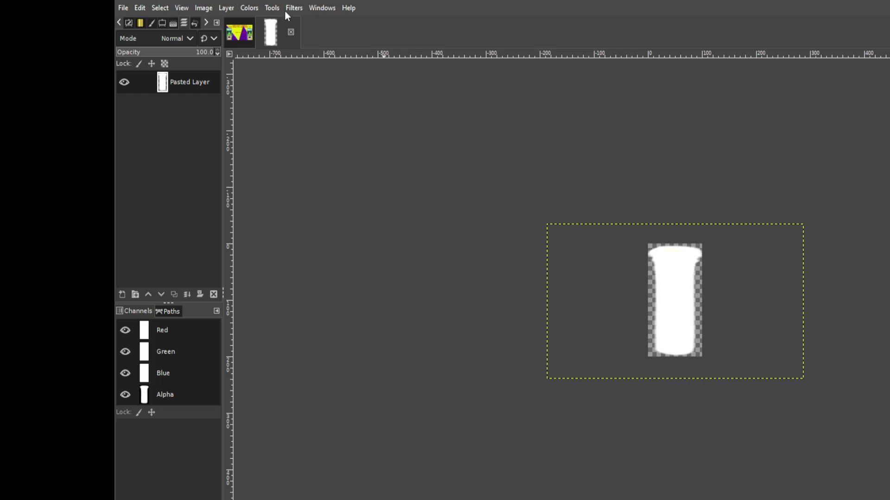
key("ctrl+z")
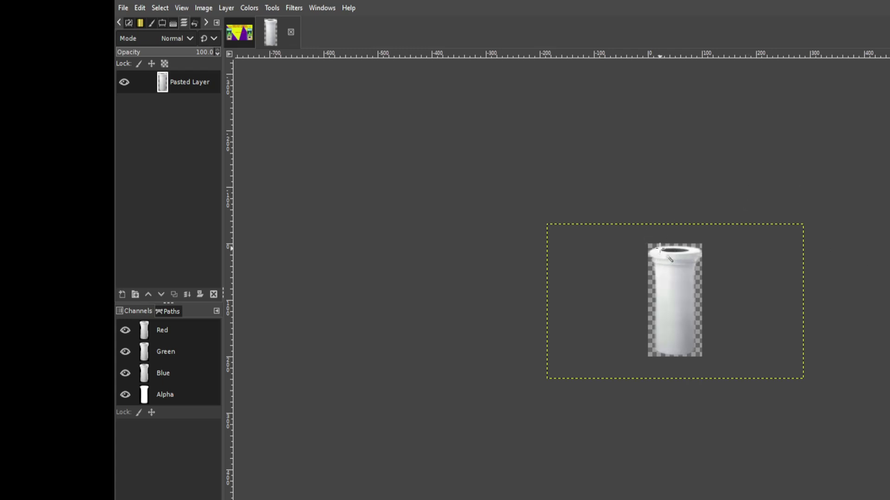
Select the pipe's shape and add a transparent layer above the pasted pipe layer
left_click_drag(661, 253, 675, 362)
key("ctrl+shift+alt+n")
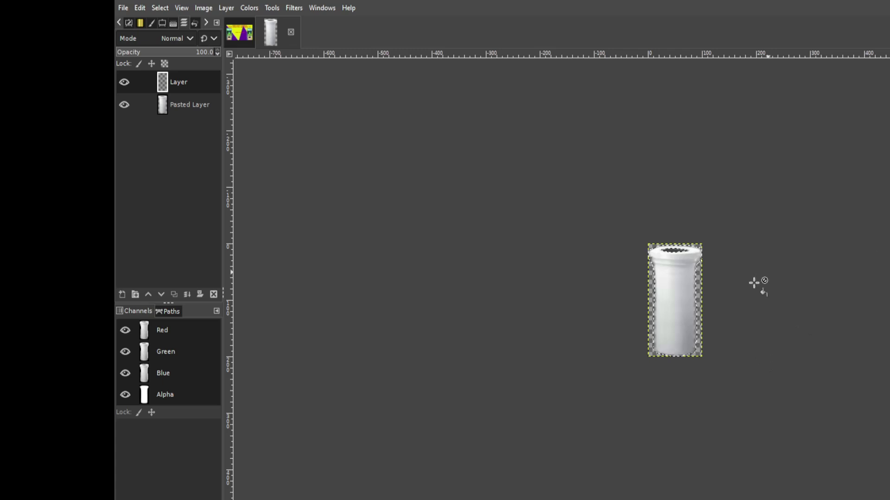
Try filling the pipe-shaped selection on the new layer with white, green and black, undoing each fill
left_click(686, 298)
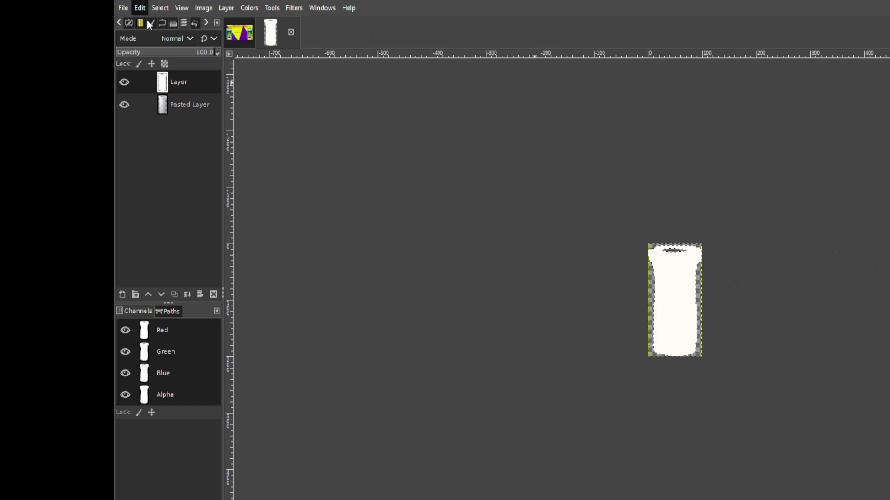
key("ctrl+z")
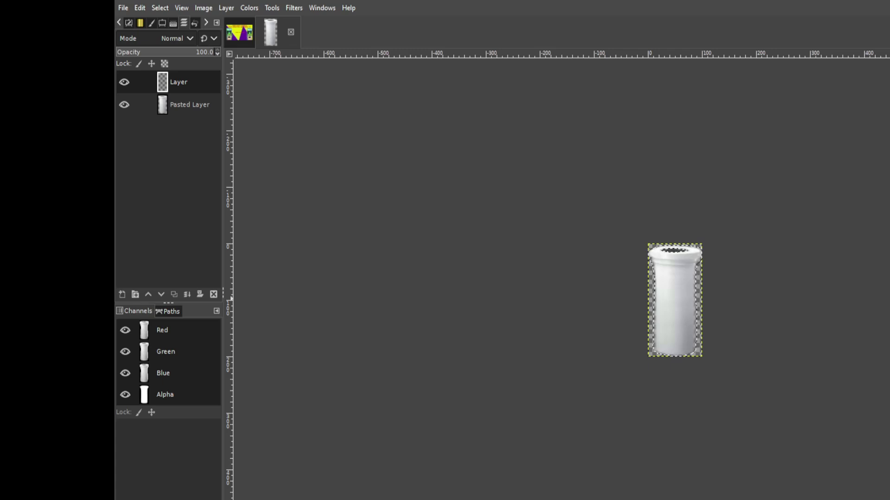
left_click(667, 309)
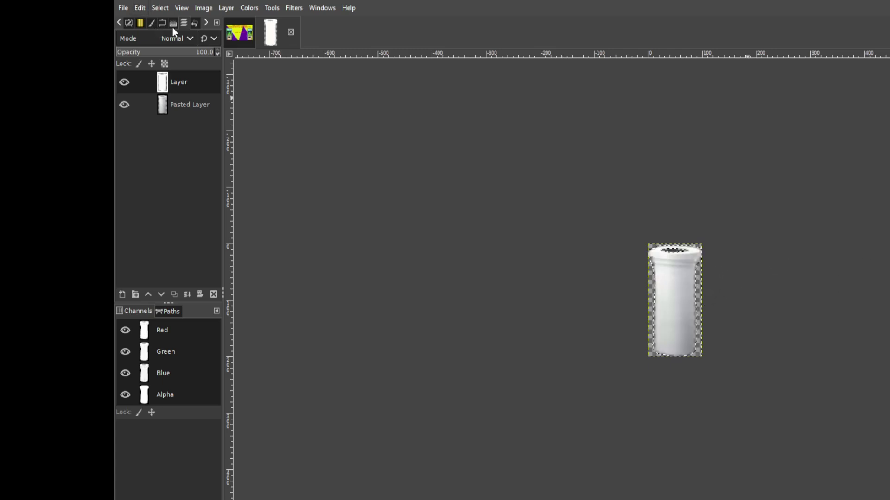
key("ctrl+z")
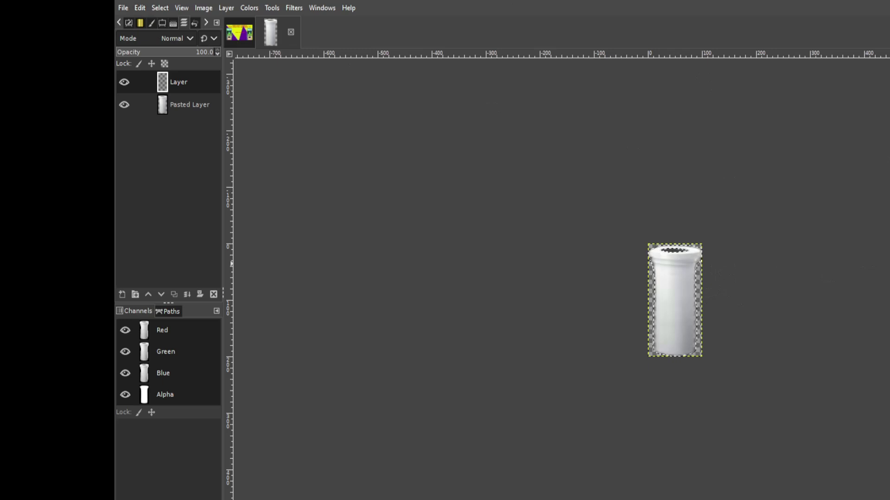
left_click(664, 302)
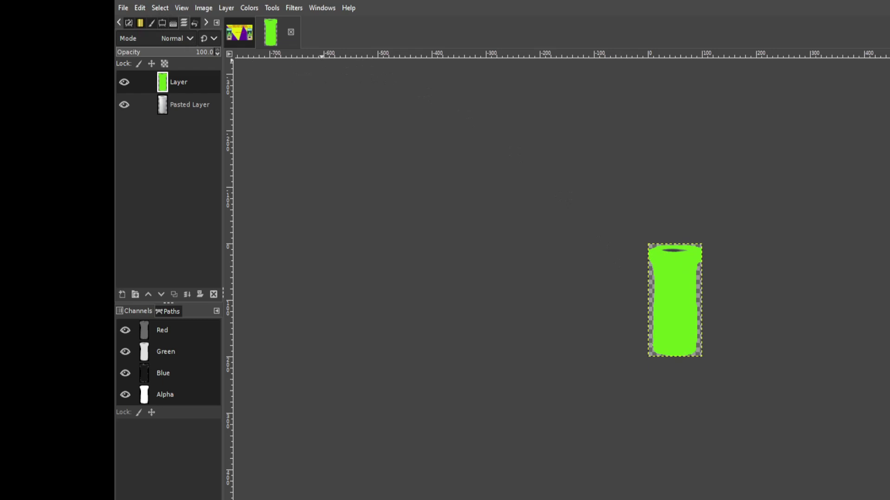
left_click(144, 23)
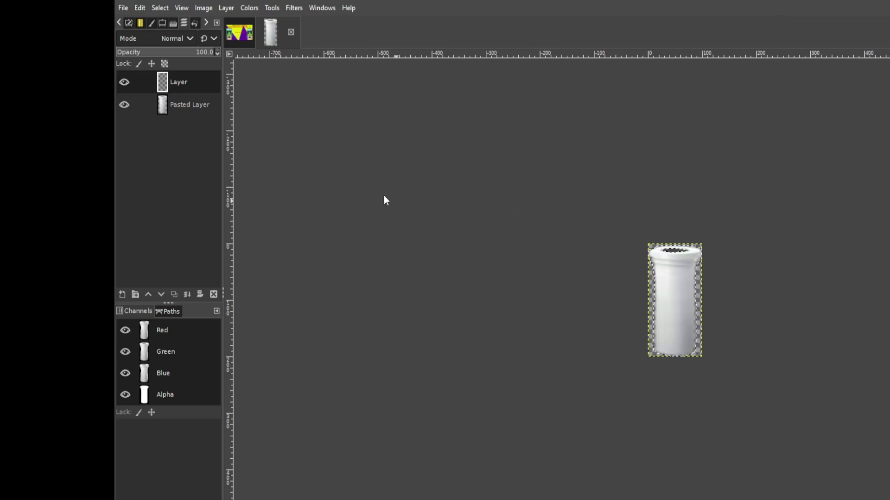
left_click(673, 305)
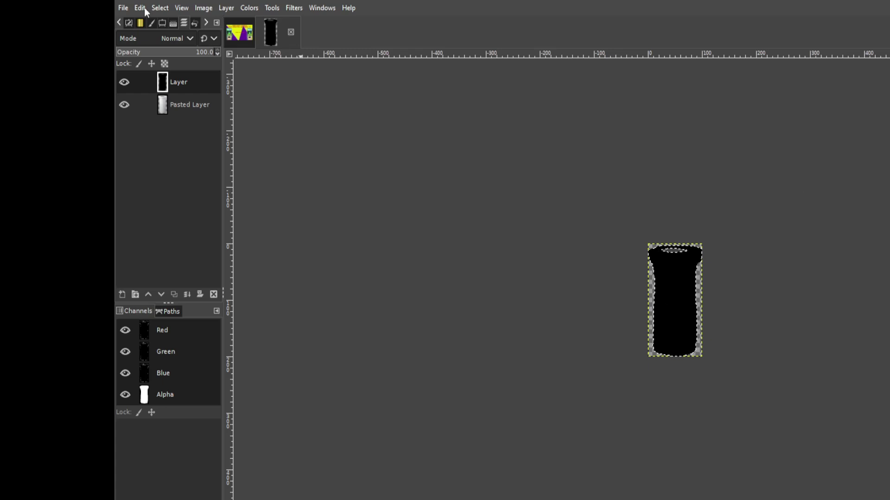
key("ctrl+z")
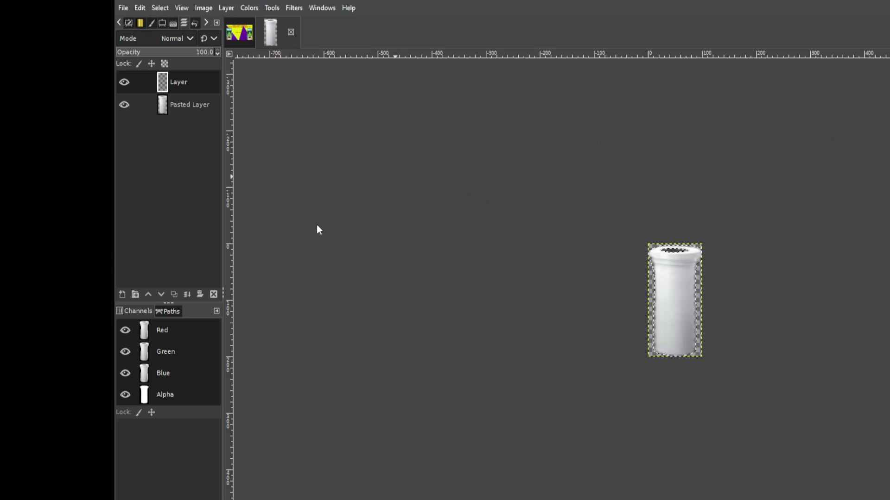
Fill the pipe-shaped selection on the new layer with red
left_click(676, 289)
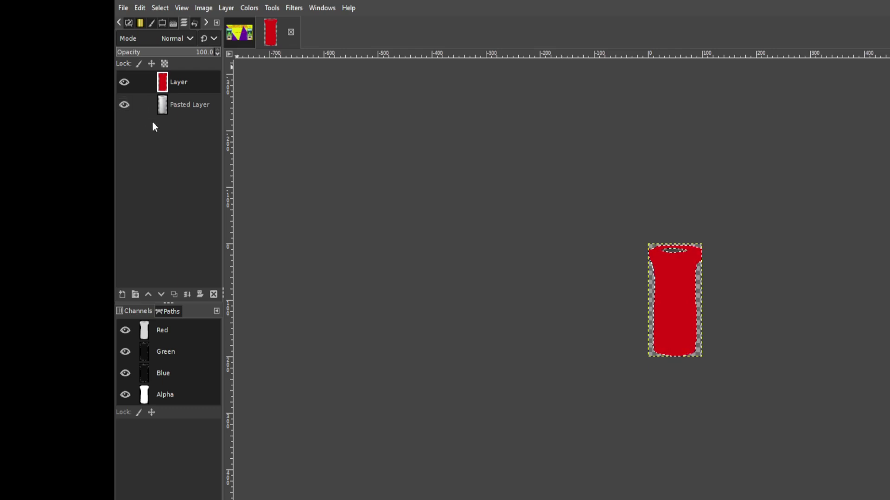
Create a separate image about 60 by 15 px and replace its white background with the pasted rope picture
key("ctrl+shift+v")
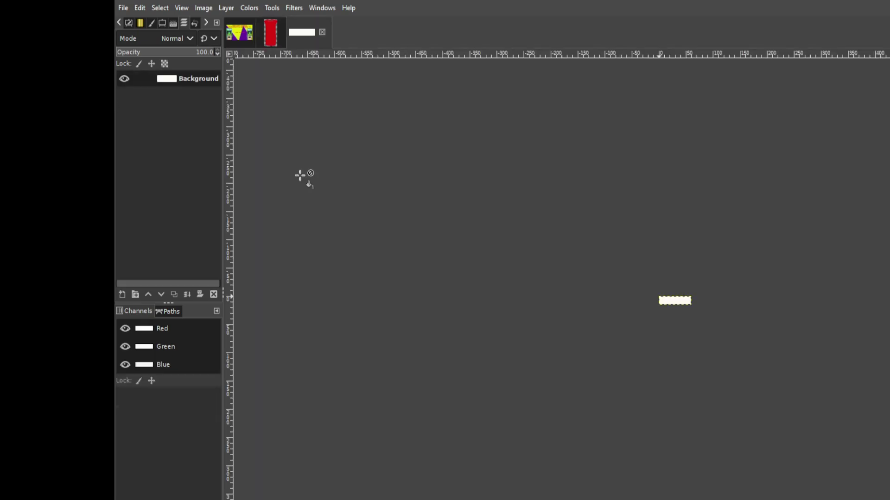
scroll(707, 308, "up", 4)
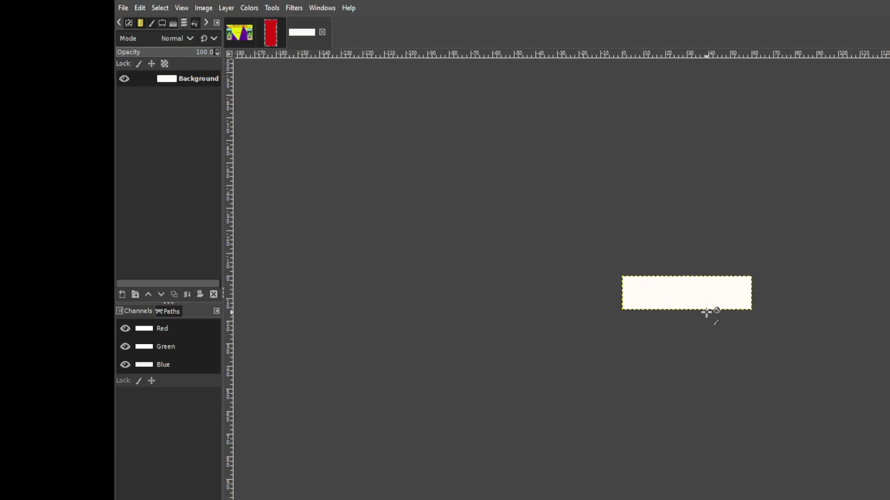
key("ctrl+z")
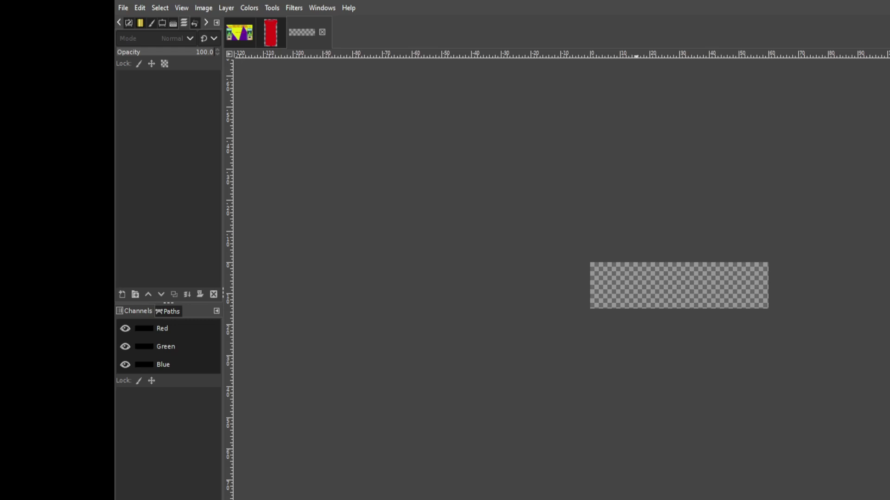
key("ctrl+v")
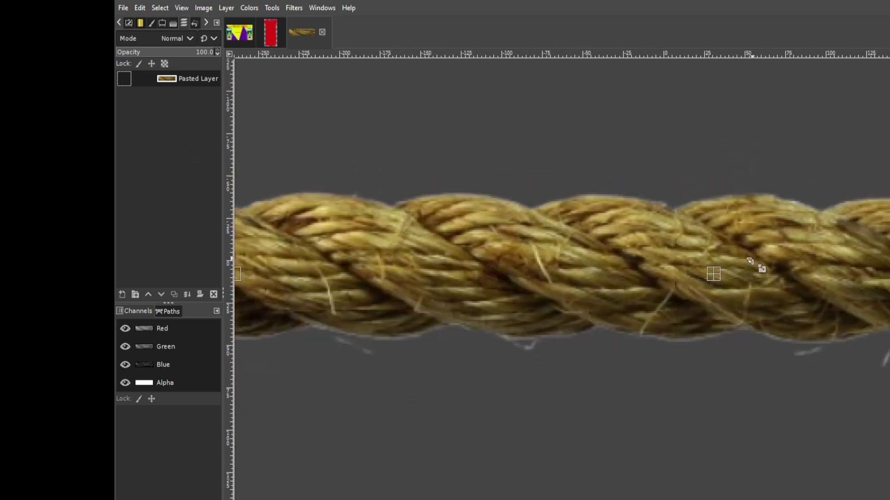
Scale the pasted rope layer down to about 46 px wide so the rope fits the small canvas's height
left_click(749, 261)
scroll(758, 264, "down", 5)
left_click_drag(681, 263, 751, 261)
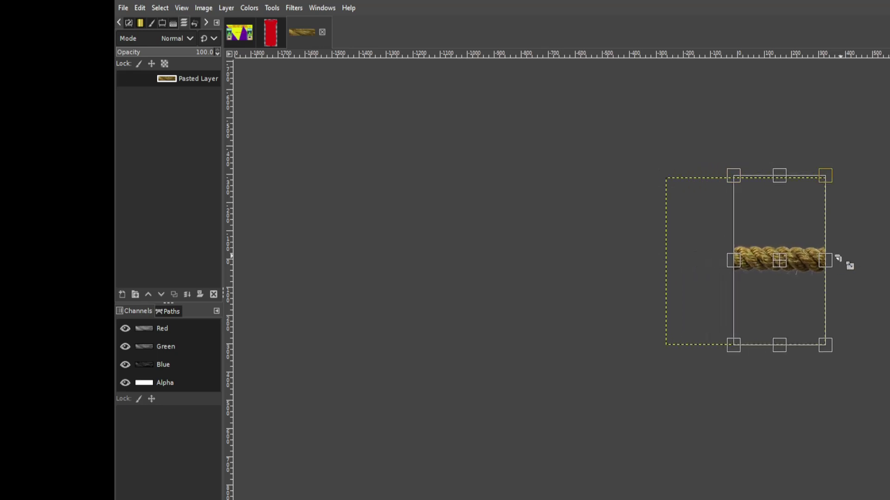
left_click_drag(838, 258, 761, 261)
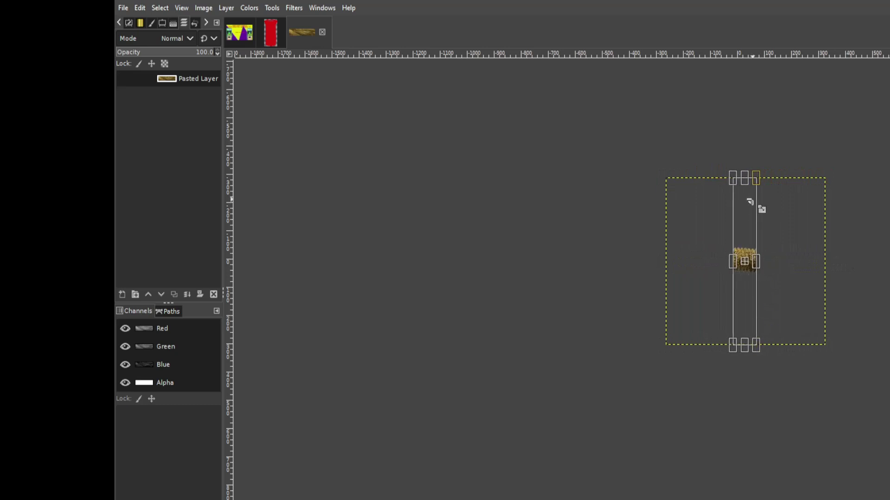
left_click_drag(748, 200, 743, 229)
left_click_drag(743, 355, 742, 306)
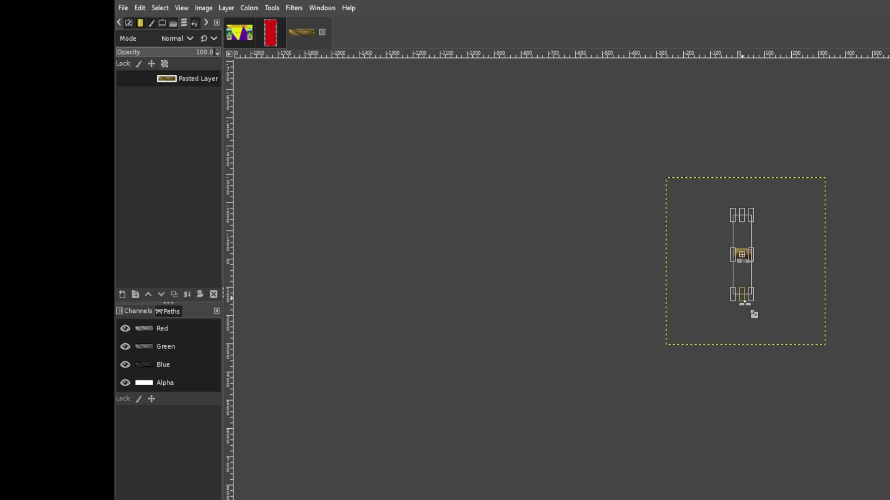
left_click_drag(752, 215, 750, 222)
left_click_drag(743, 317, 738, 291)
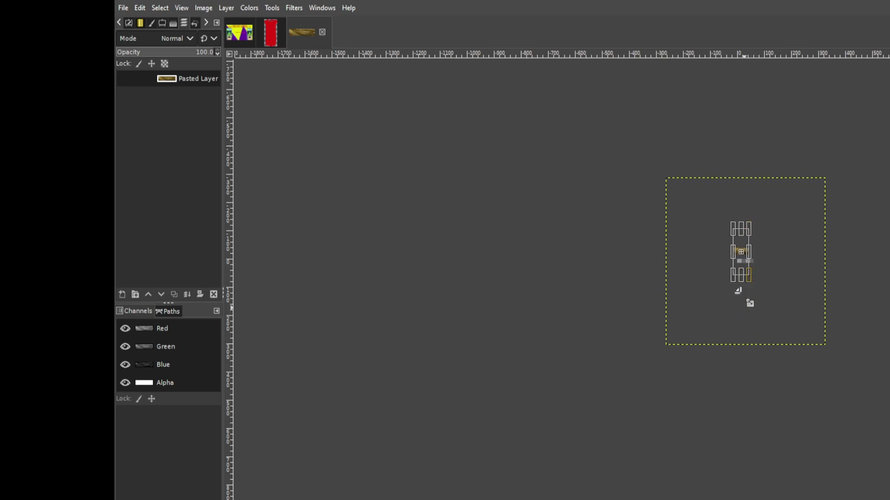
left_click_drag(749, 233, 744, 250)
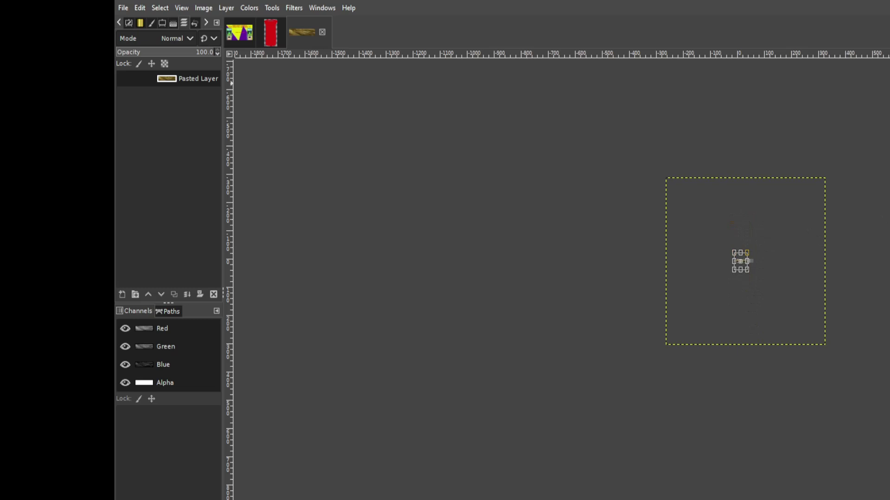
key("Return")
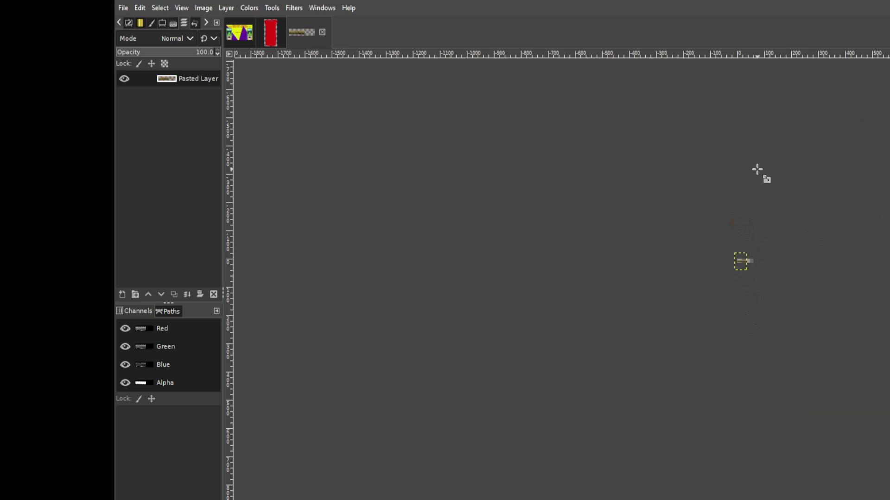
Move the scaled rope layer so that it sits horizontally centred on the canvas
scroll(787, 274, "up", 1, "ctrl")
scroll(787, 273, "up", 5, "ctrl")
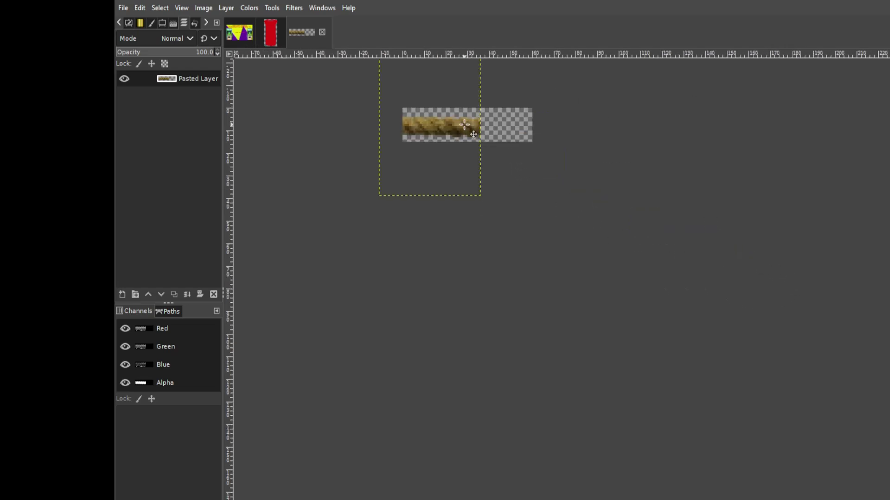
left_click_drag(462, 126, 498, 125)
key("Return")
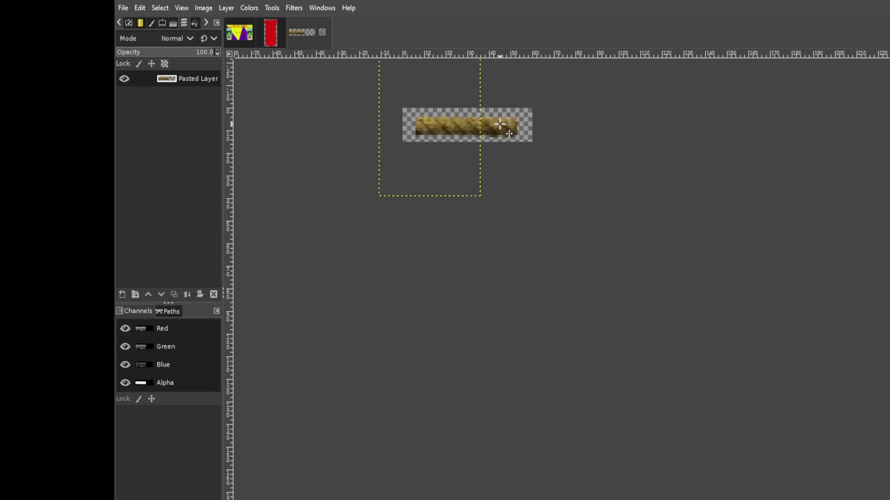
Stretch the rope layer horizontally so it spans the full 60 px width of the canvas
left_click(517, 197)
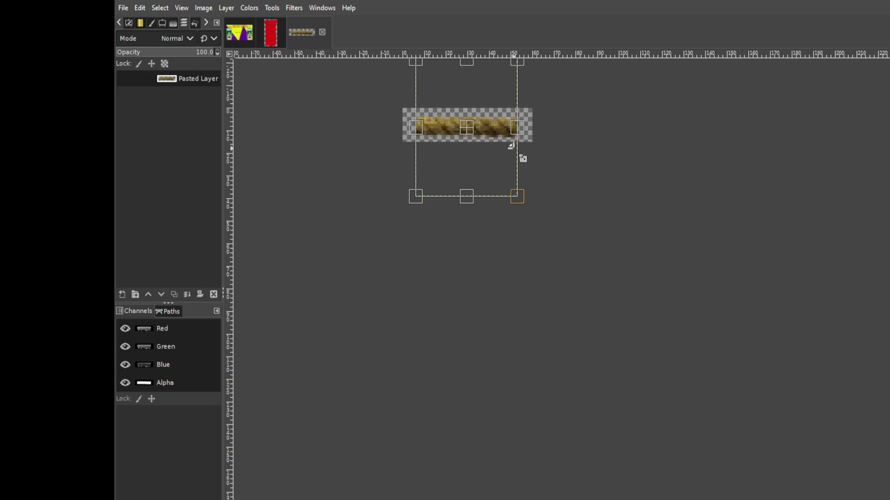
left_click_drag(519, 128, 534, 126)
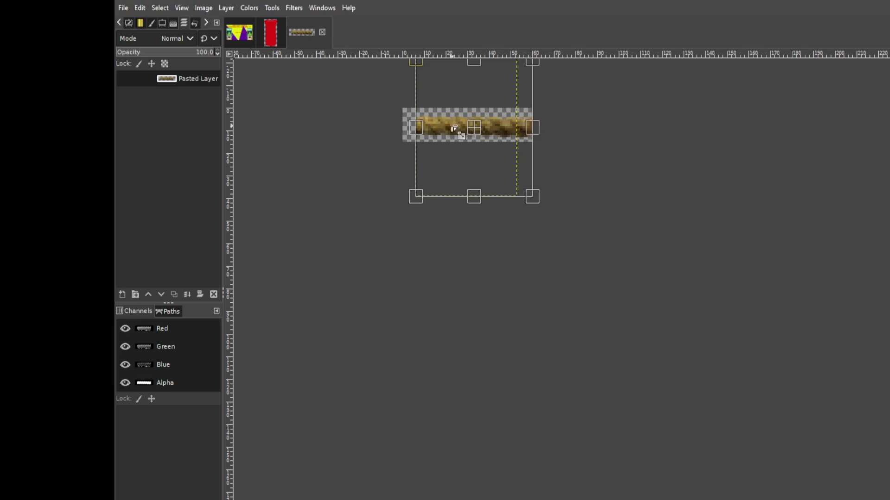
left_click_drag(416, 128, 414, 127)
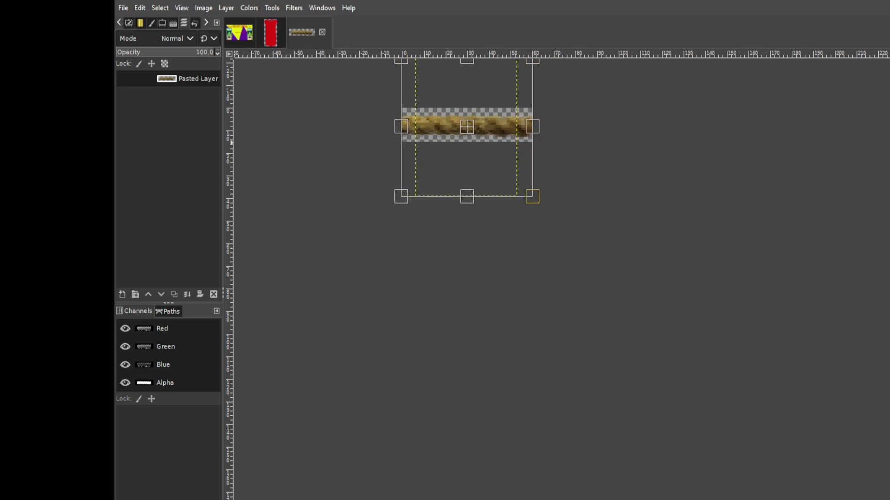
key("Return")
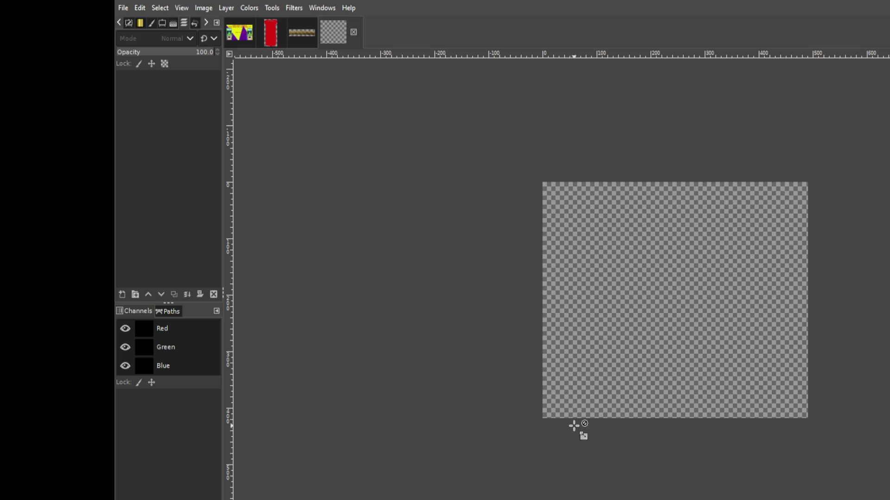
Draw a narrow text box down the red vertical post of 1.png and set the font size to 16 px
left_click_drag(798, 363, 803, 365)
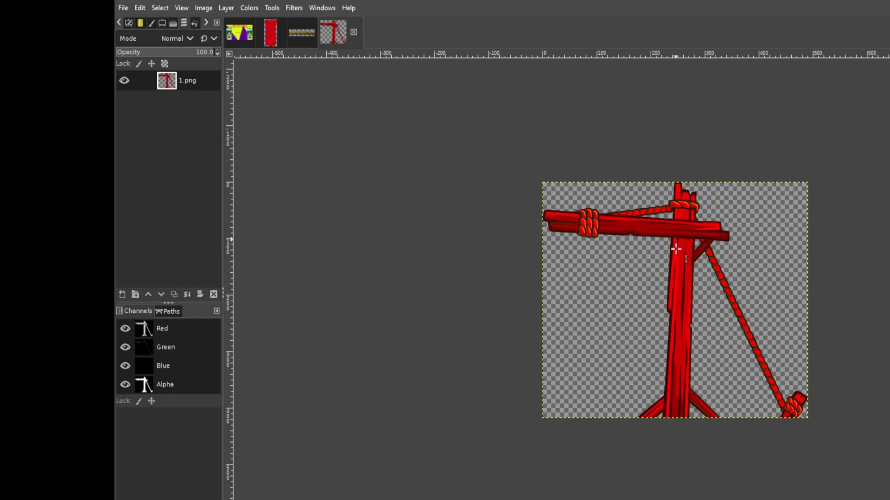
left_click_drag(677, 249, 669, 426)
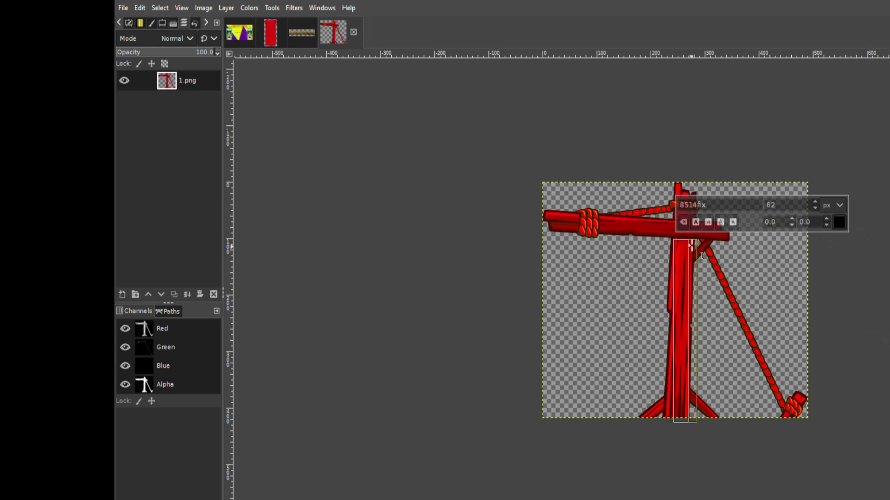
left_click(814, 207)
left_click(817, 201)
Enter NORTH POLE vertically in the text box, one letter per line with a blank line between the words
type("N")
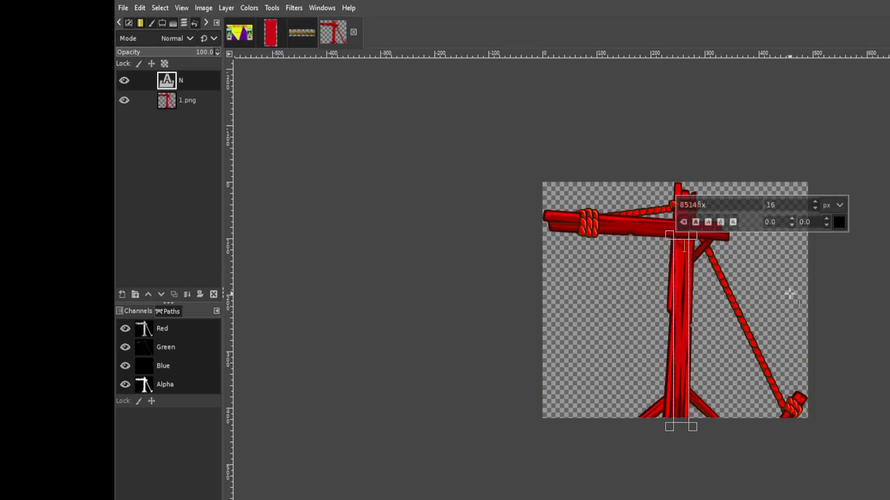
key("Return")
type("O")
key("Return")
type("P")
key("Return")
key("BackSpace")
key("BackSpace")
type("T")
key("Return")
type("H")
key("Return")
key("Return")
key("BackSpace")
key("BackSpace")
key("Return")
type("POLE")
key("BackSpace")
key("BackSpace")
Set all of the NORTH POLE lettering to 22 px bold and widen its text box slightly to the left
left_click_drag(672, 244, 693, 378)
left_click(814, 202)
left_click(814, 203)
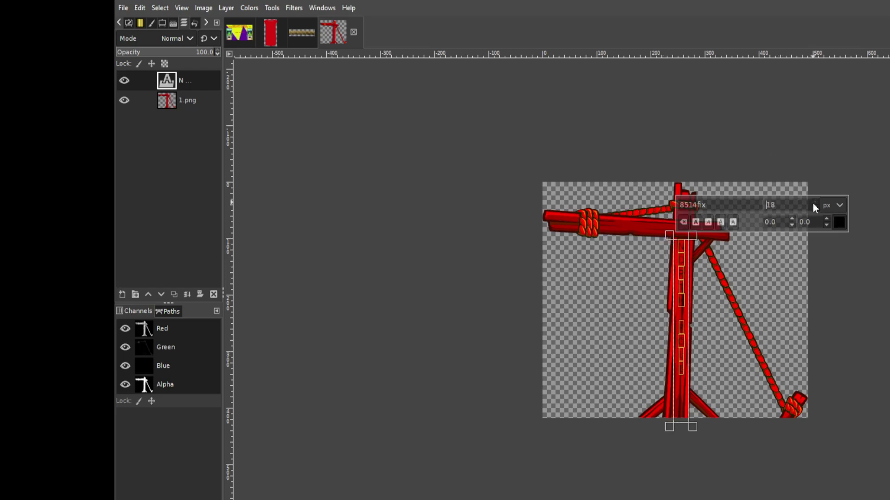
left_click(814, 202)
left_click(815, 202)
left_click(813, 203)
left_click(814, 203)
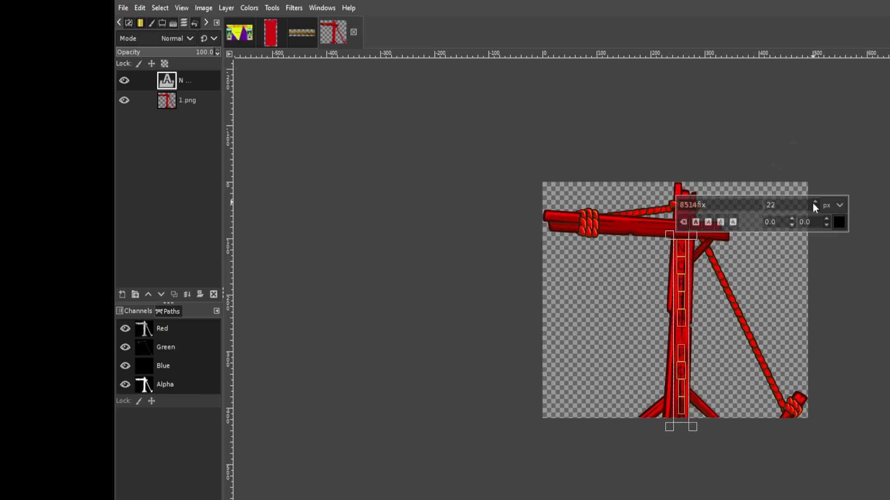
left_click(695, 223)
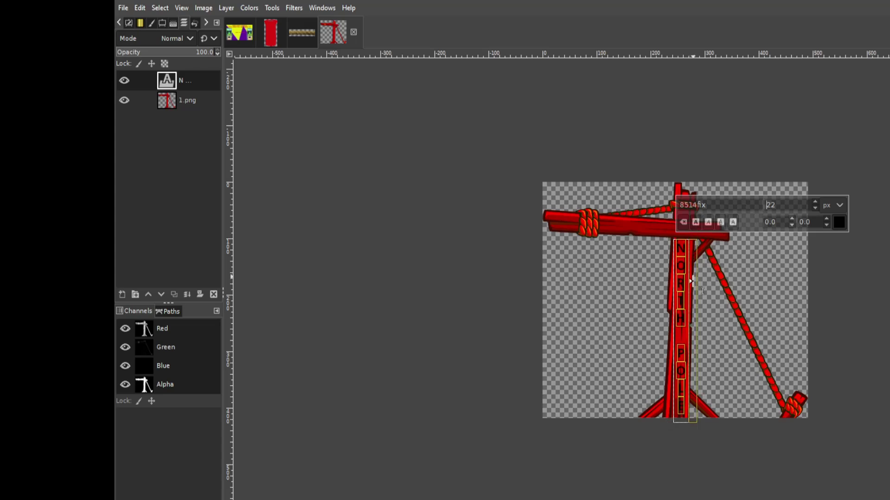
left_click_drag(678, 441, 672, 440)
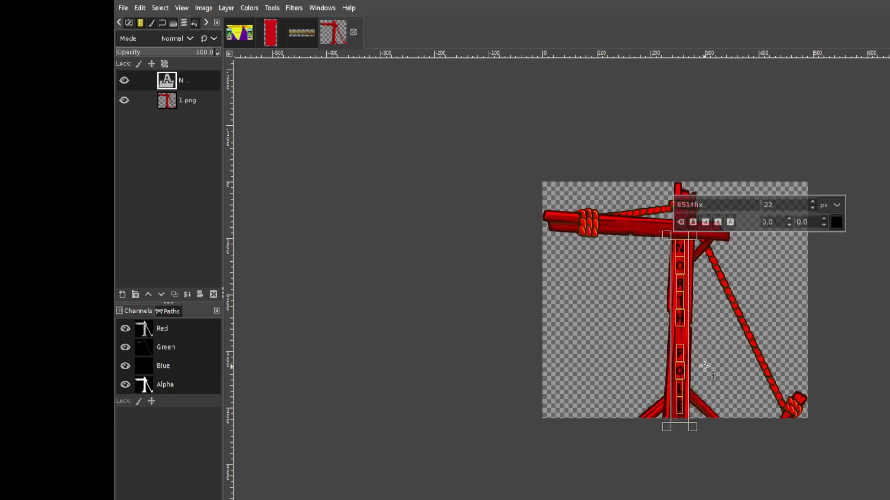
Recolour the vertical NORTH POLE lettering white and export the sign image
left_click(739, 366)
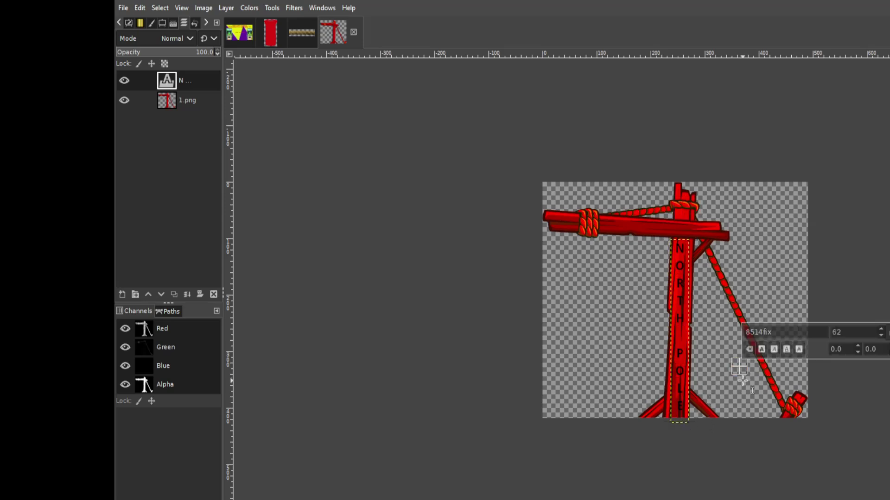
left_click(677, 257)
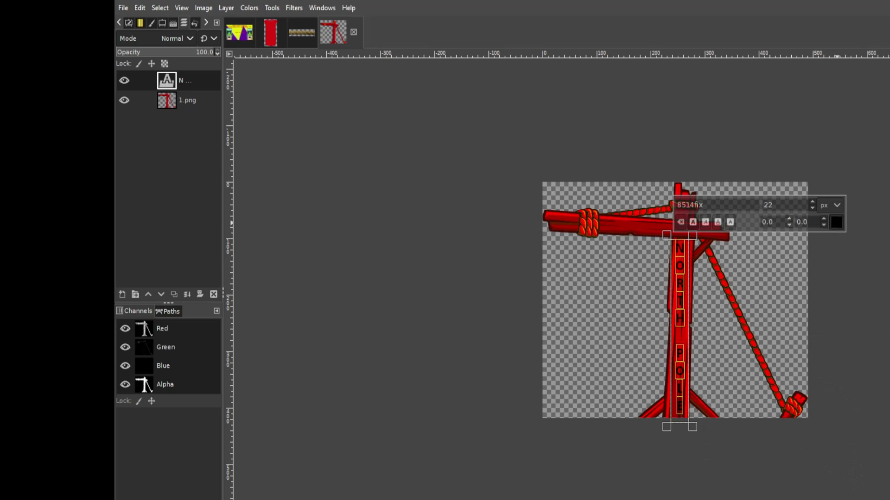
left_click(886, 327)
left_click(788, 325)
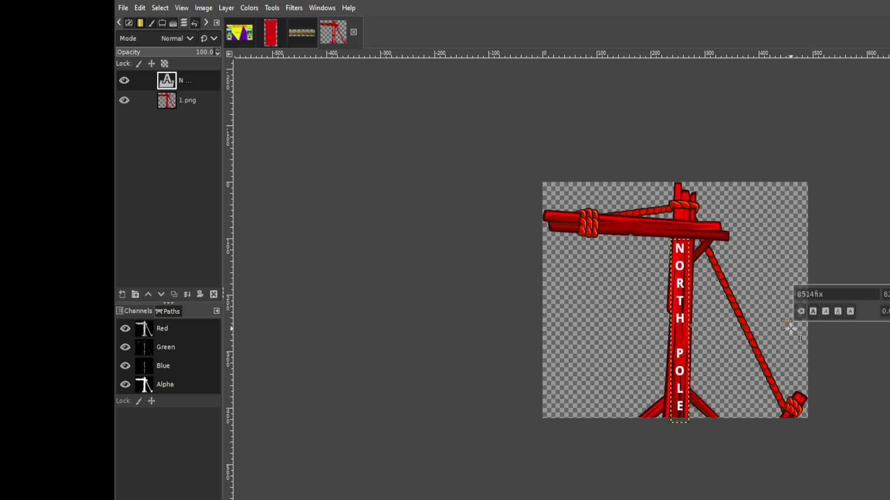
left_click(121, 8)
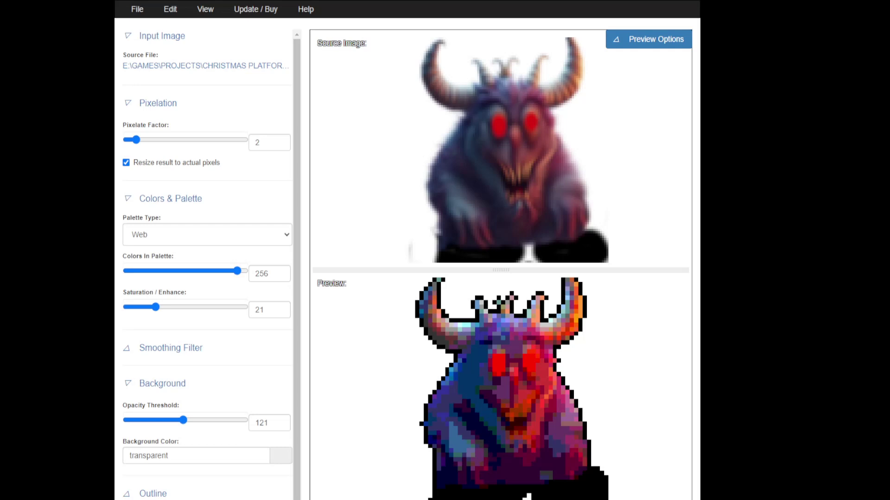
Switch to the pixelation program, load the red pipe picture as the source image and set its pixelate factor to 1
left_click(205, 70)
left_click(205, 66)
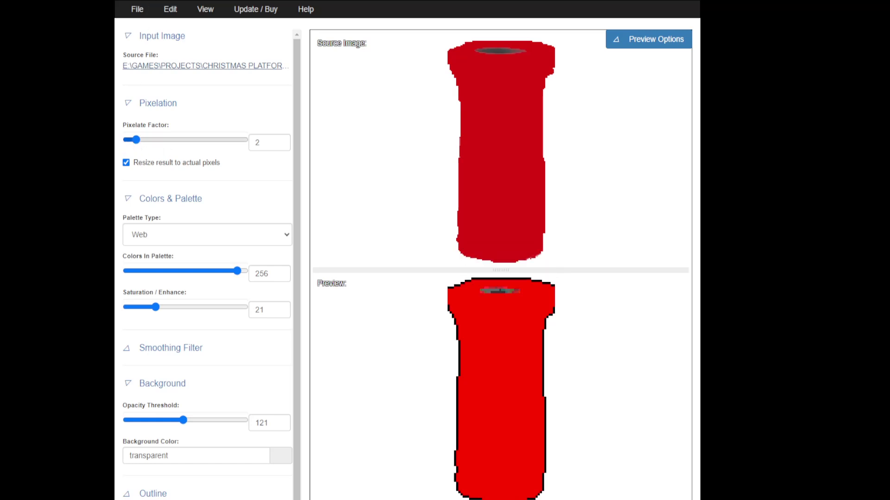
key("Left")
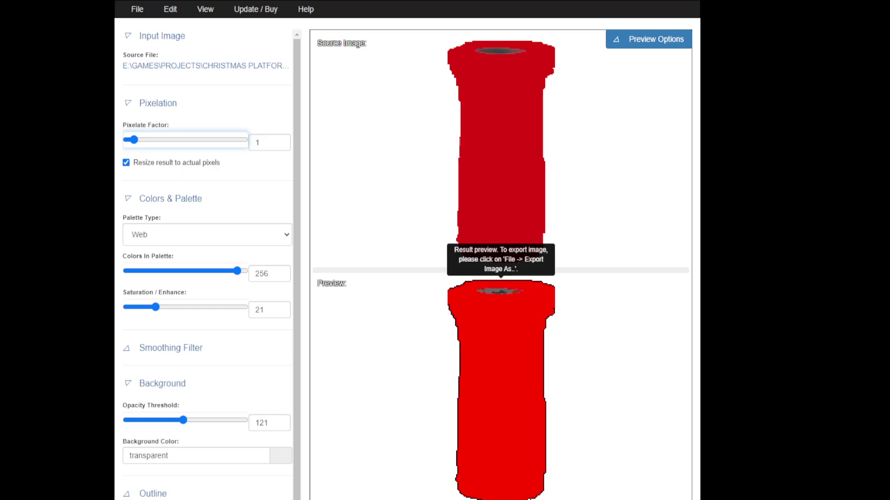
Export the pixelated pipe as PIPE.png in the SPRITES\OBJECTS folder
left_click(138, 10)
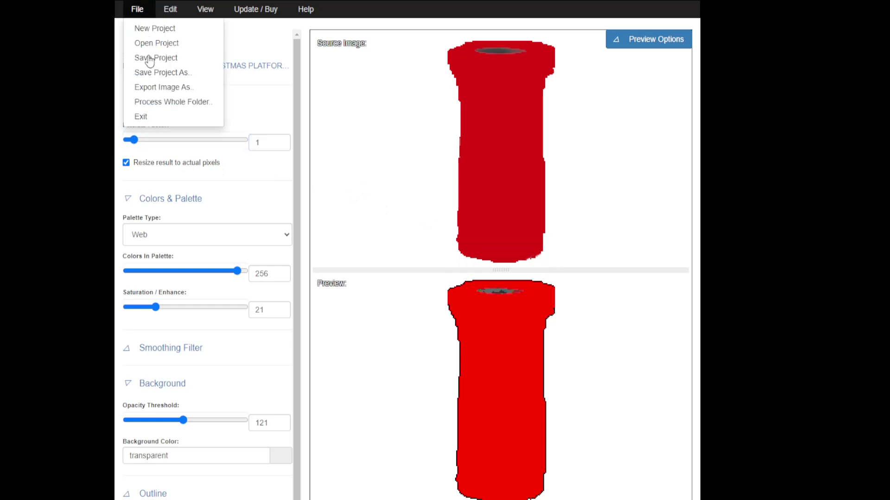
left_click(156, 88)
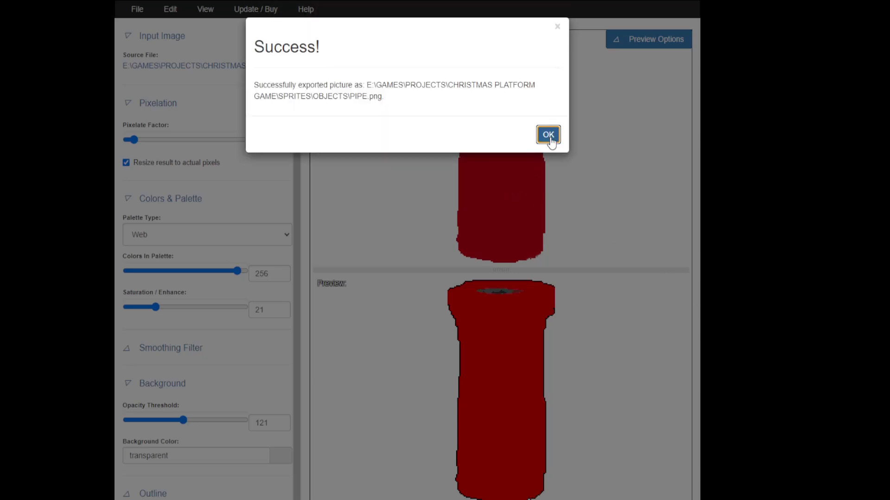
left_click(550, 137)
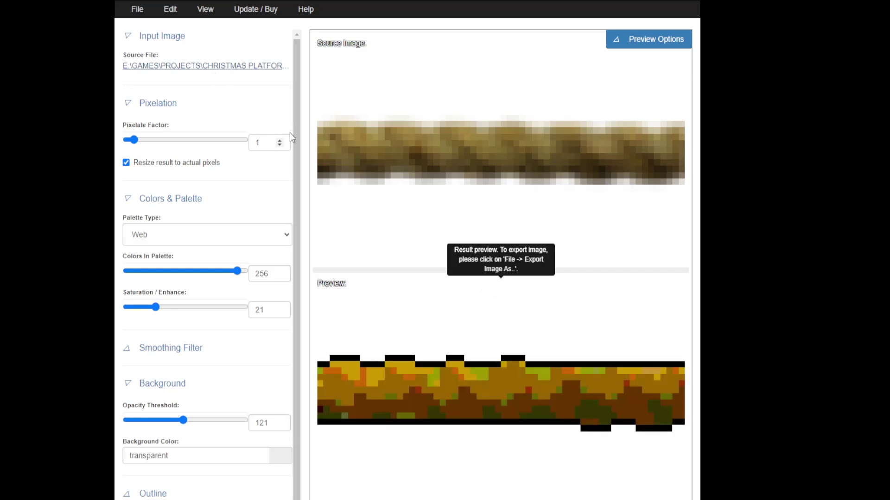
Export the pixelated rope strip as ROPE.png in the SPRITES\OBJECTS folder
left_click(137, 10)
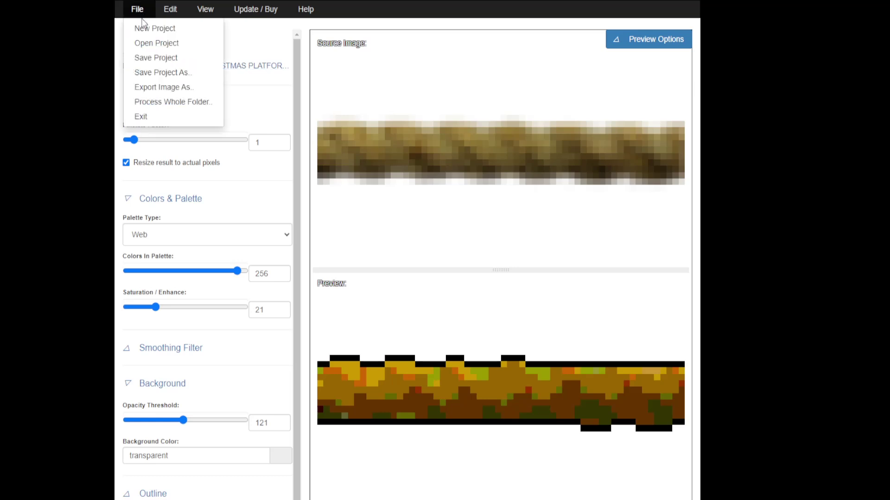
left_click(154, 88)
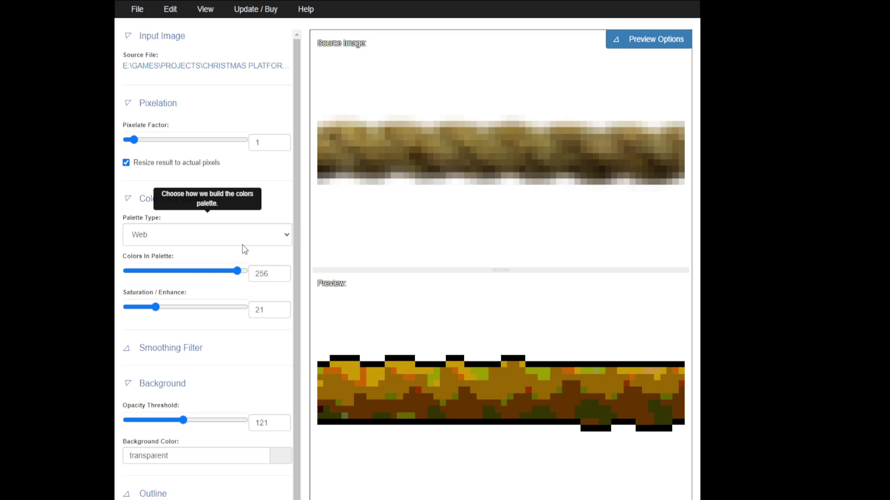
key("ctrl+s")
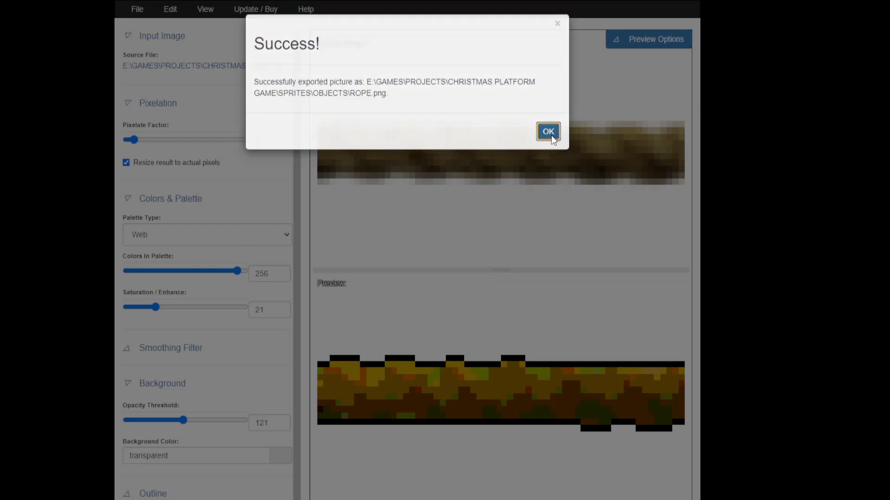
left_click(553, 139)
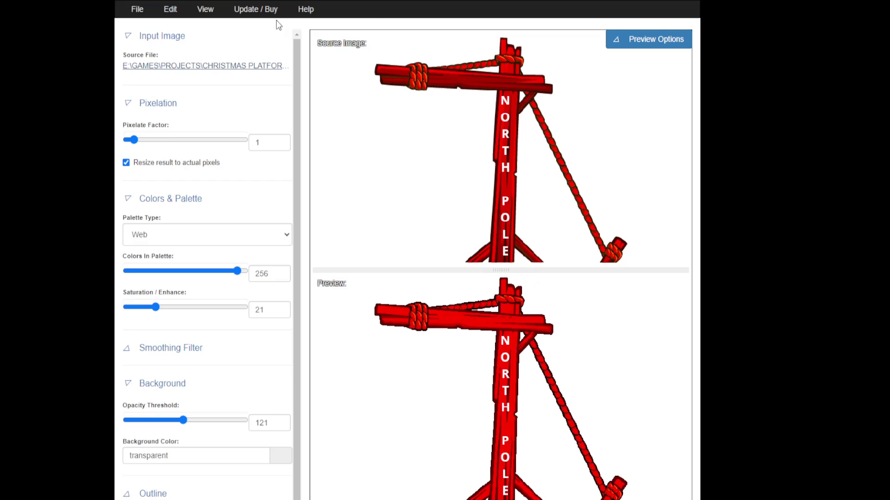
Export the pixelated North Pole post as THING.png in the SPRITES\OBJECTS folder
left_click(138, 10)
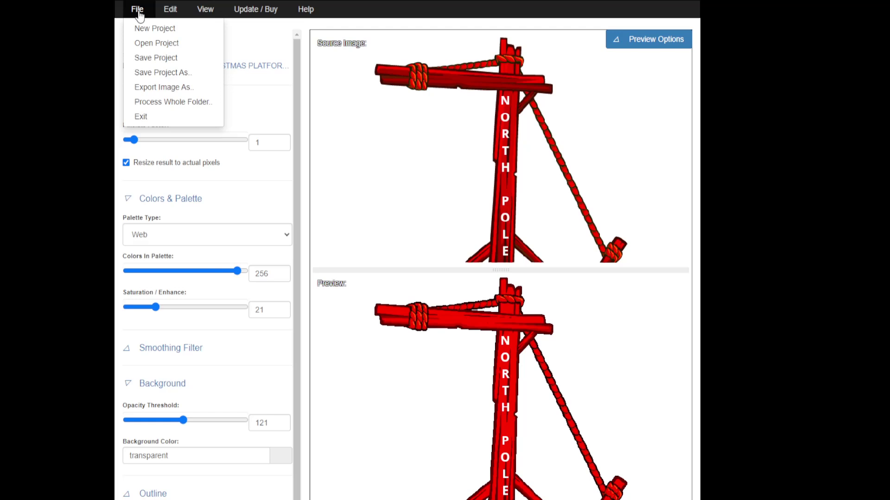
left_click(150, 87)
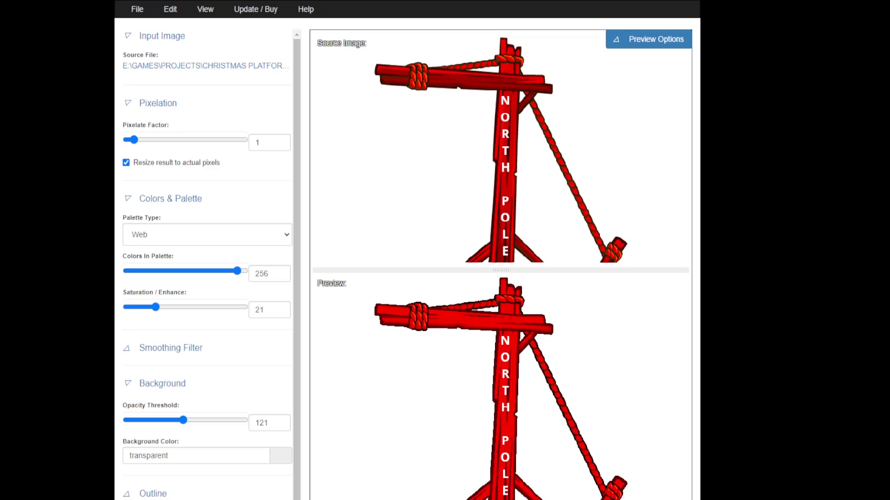
left_click(137, 13)
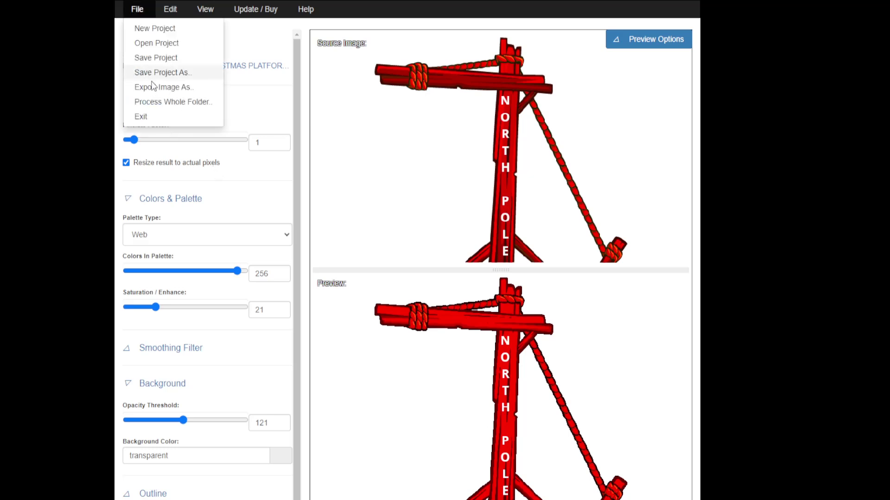
left_click(153, 88)
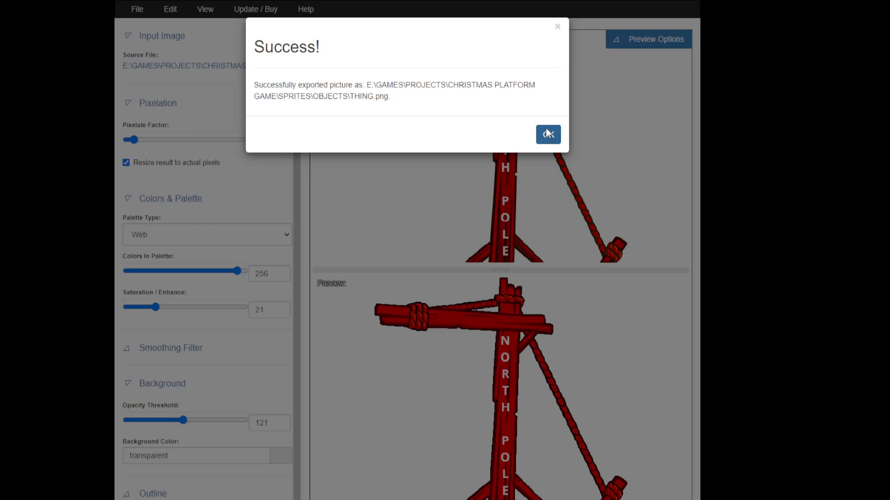
left_click(548, 134)
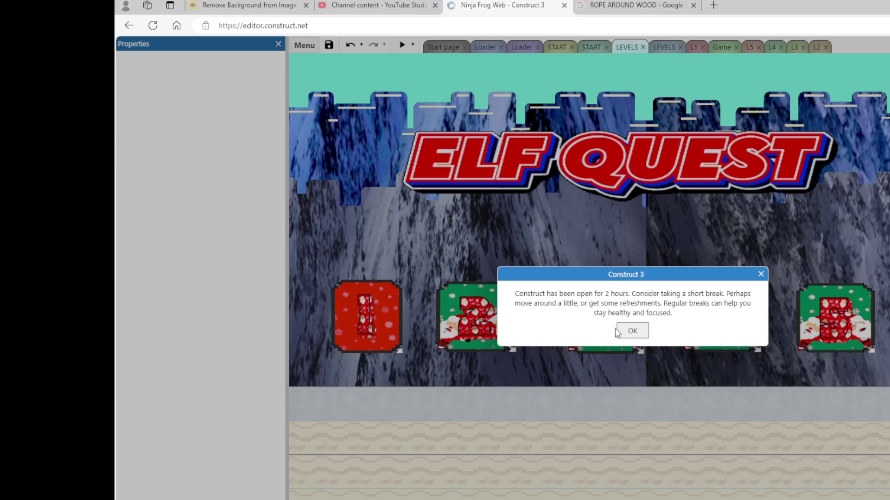
Switch to Construct 3, dismiss the break reminder and replace the Rope tiled background's image with the pixelated rope
left_click(631, 330)
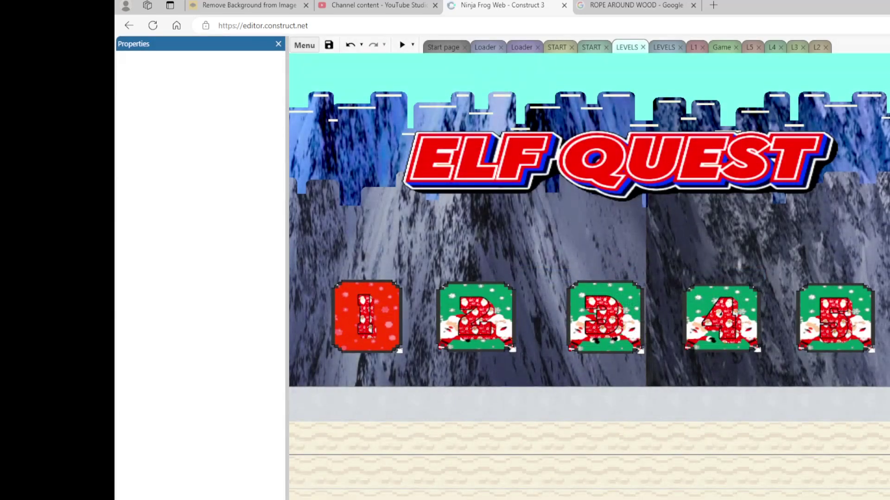
double_click(605, 317)
double_click(316, 53)
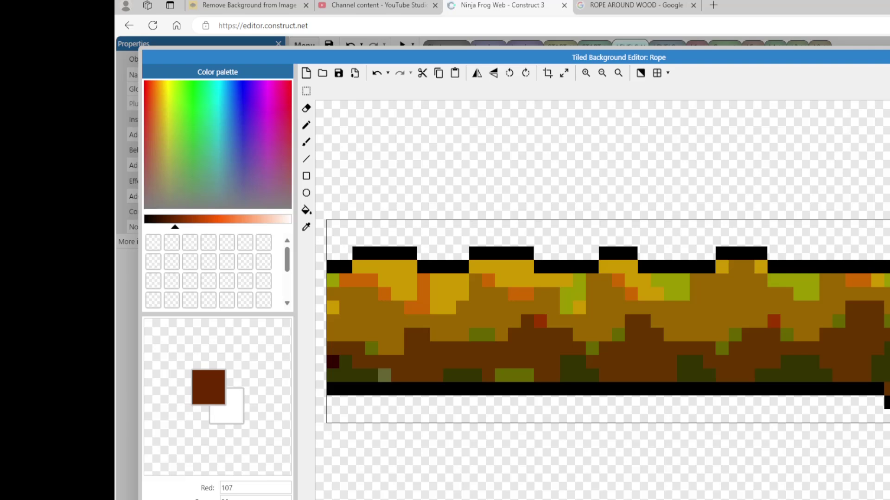
key("Escape")
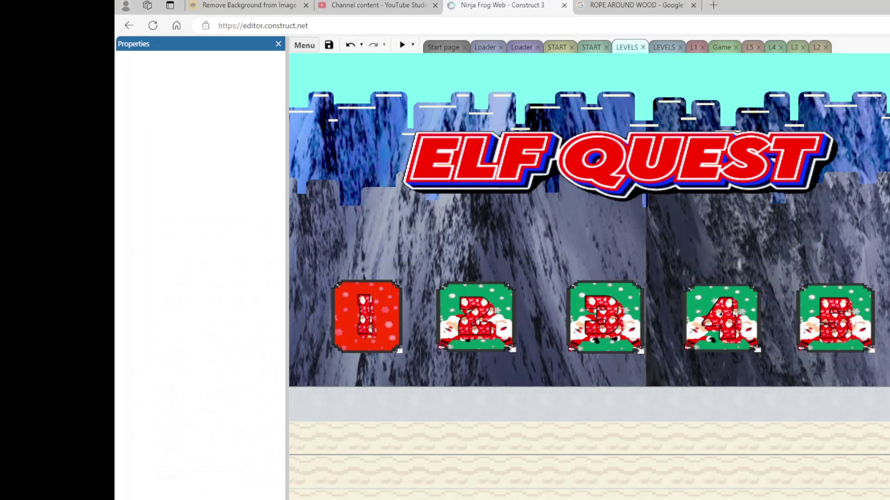
Replace the thing_ sprite's brown post image with the red North Pole picture and close its editor
double_click(478, 117)
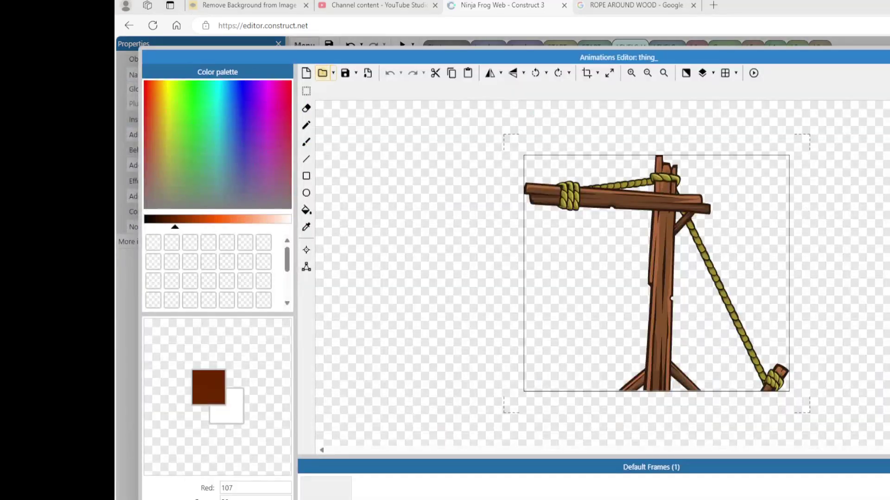
left_click(322, 73)
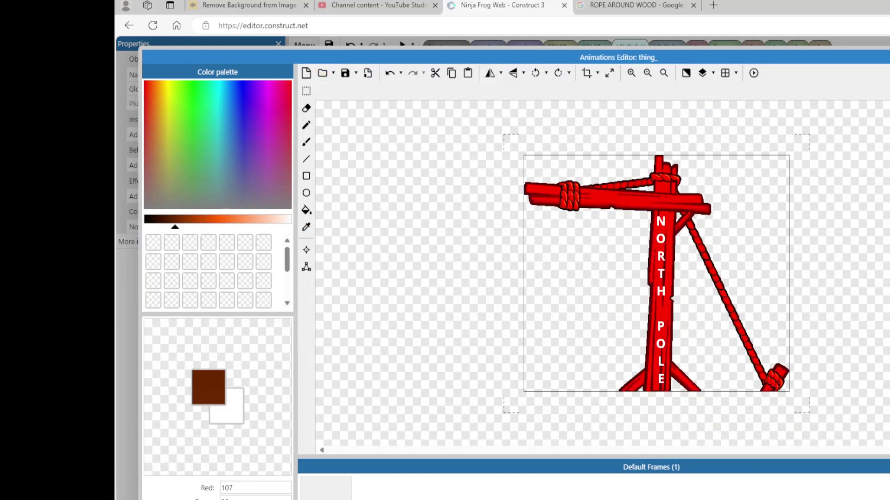
key("Escape")
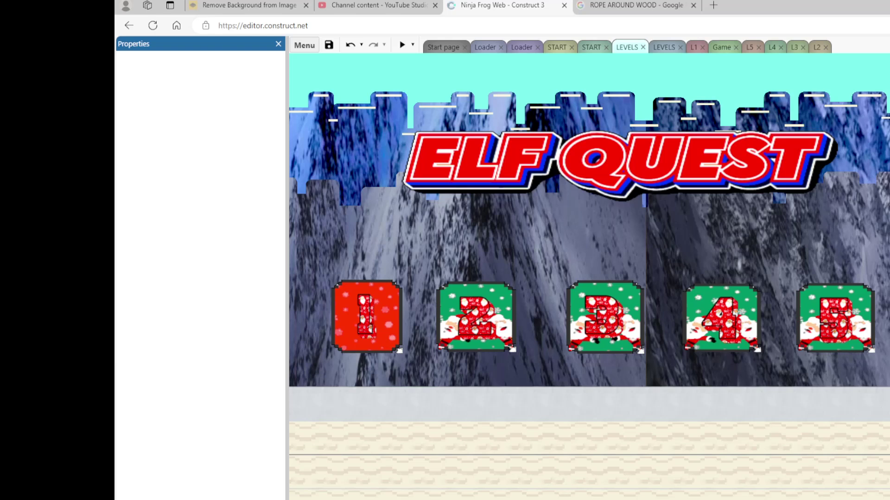
Open the L1 layout and examine how the pipes and other objects look along the level
left_click(693, 46)
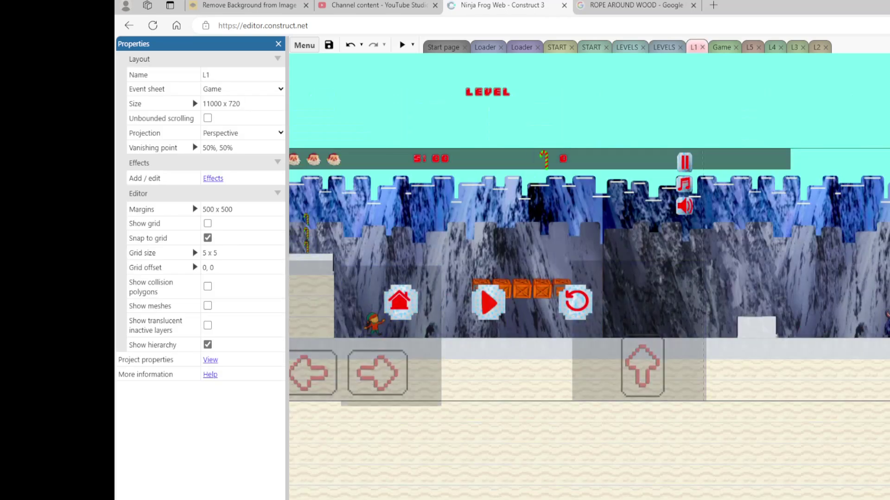
scroll(589, 278, "right", 10)
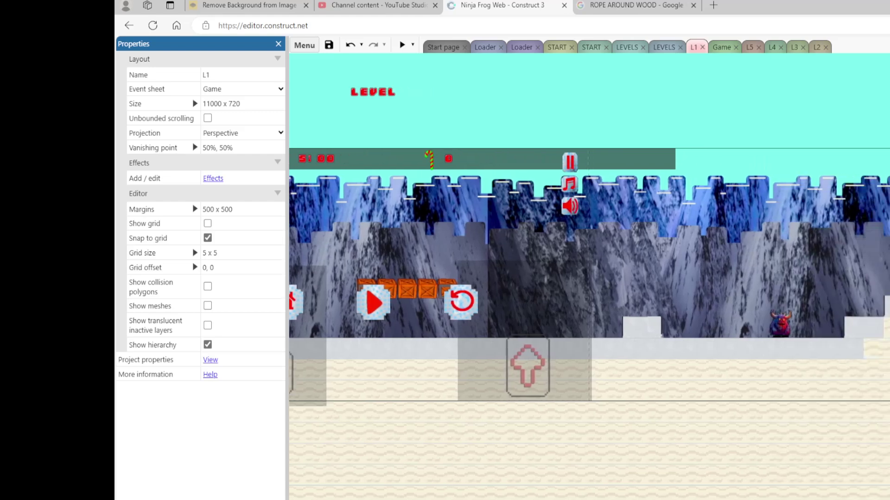
scroll(589, 324, "right", 1)
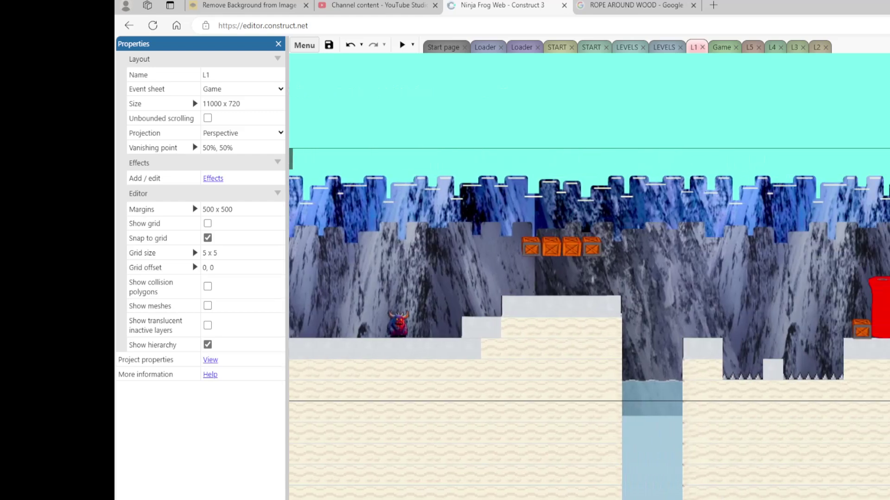
scroll(588, 325, "right", 5)
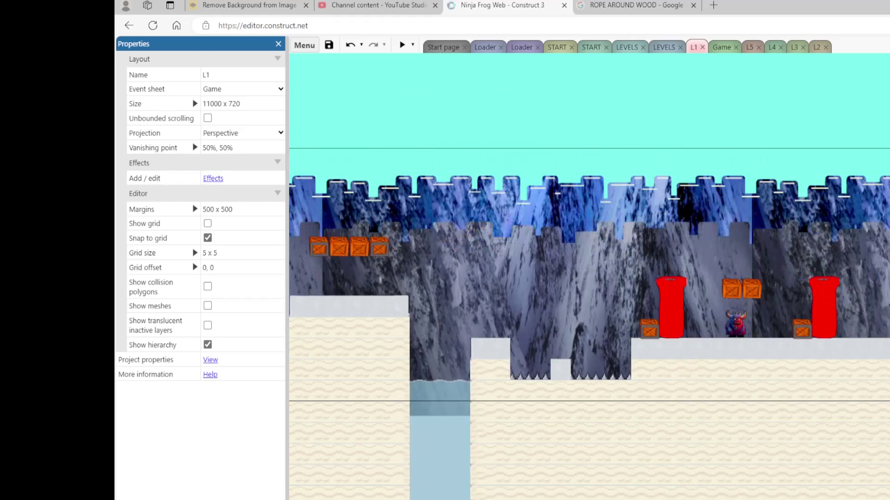
scroll(588, 324, "right", 5)
scroll(588, 324, "right", 1)
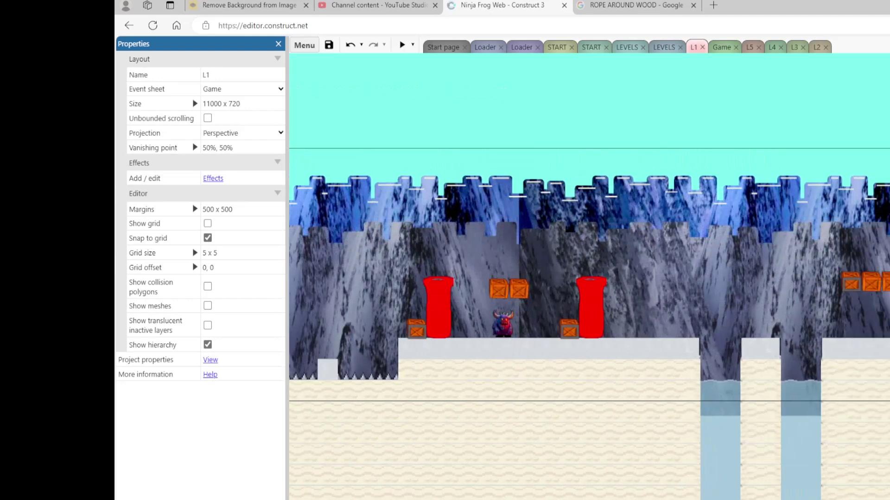
scroll(588, 325, "right", 2)
scroll(588, 324, "left", 3)
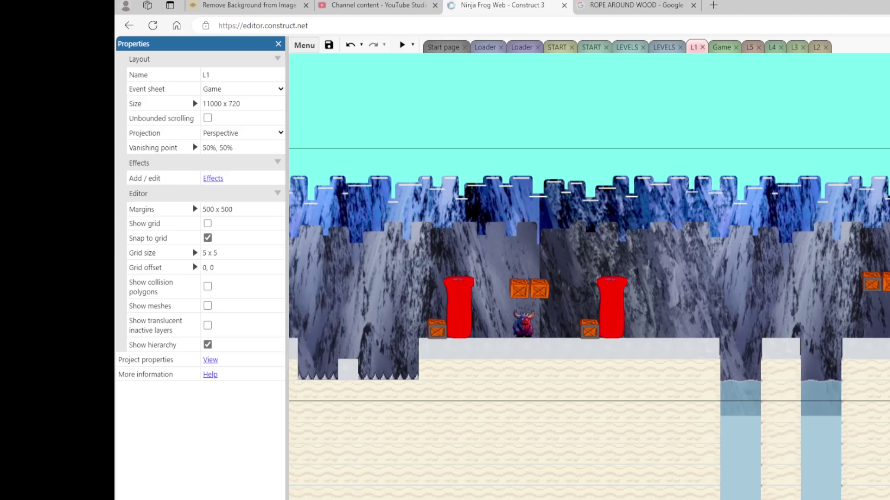
scroll(588, 324, "left", 15)
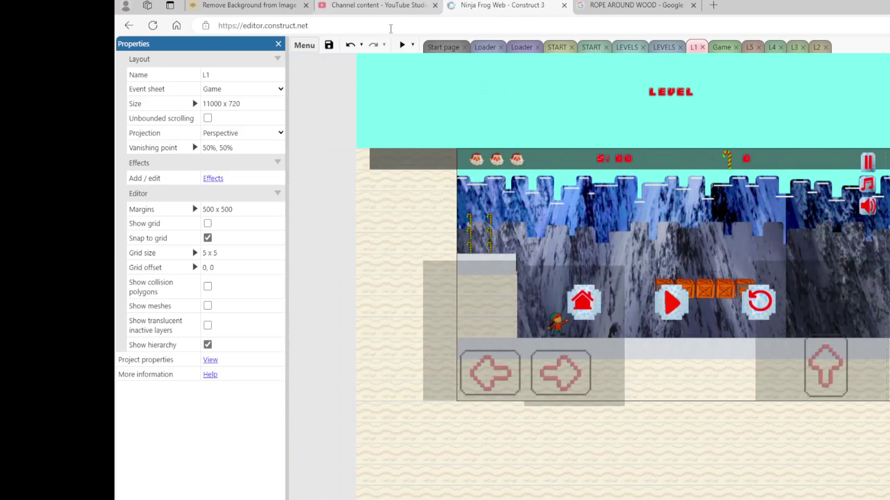